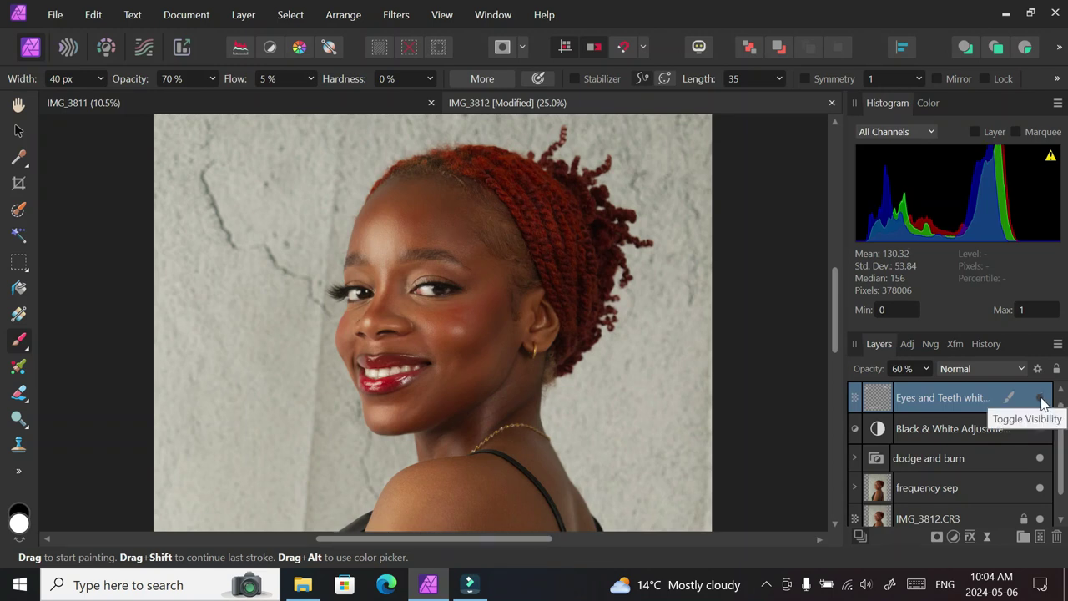
- Toggle the visibility of the Eyes and Teeth whitening layer to compare the portrait before and after
click(1041, 401)
click(1043, 402)
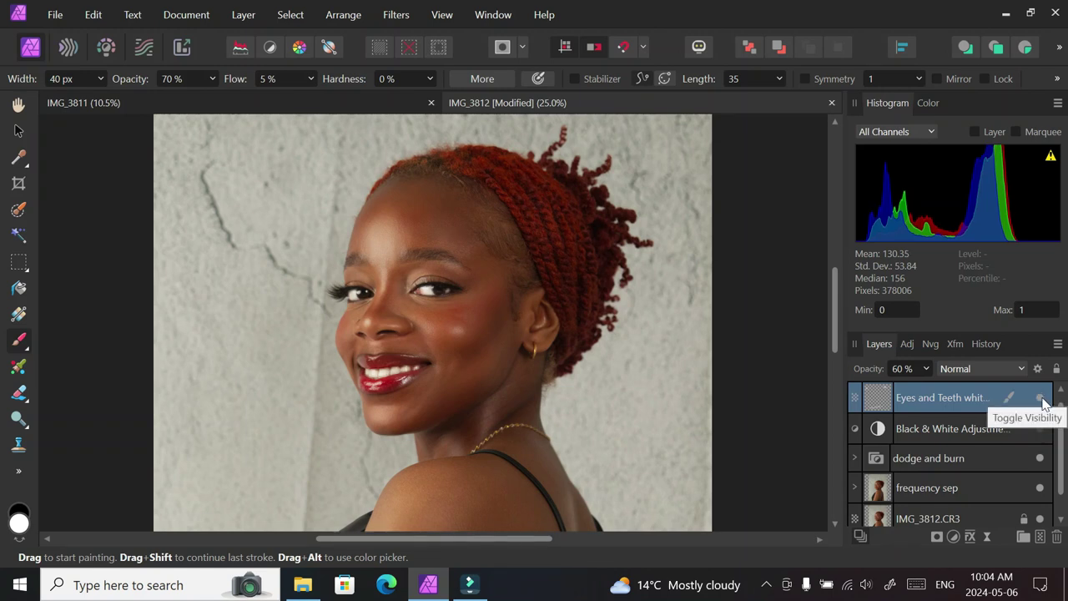
scroll(691, 357, down, 4)
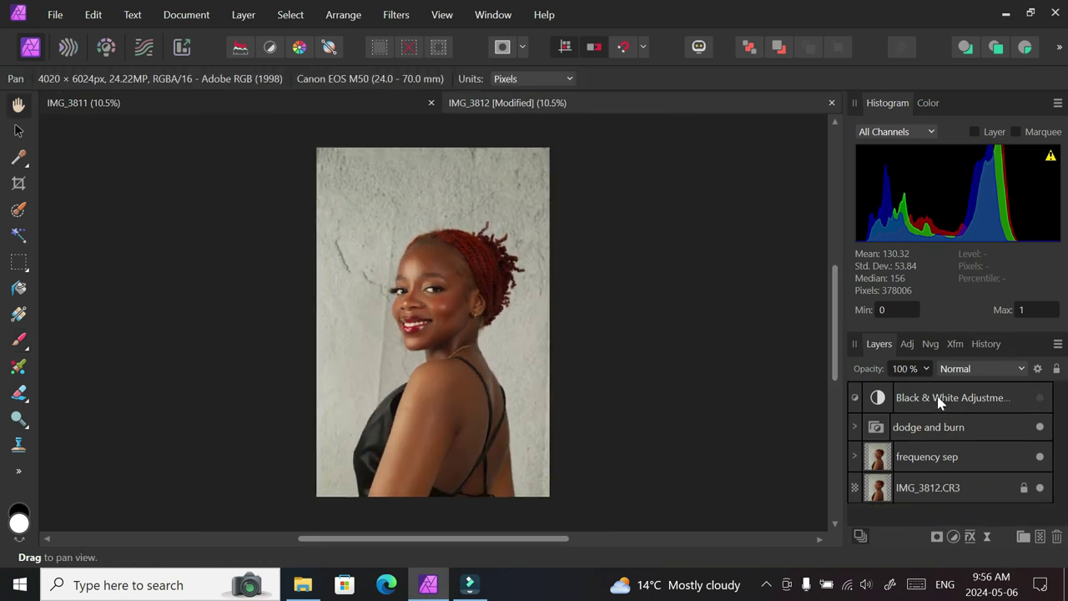
- Add an HSL adjustment above the Black & White adjustment layer and set the yellow channel's saturation shift to -100%
click(988, 399)
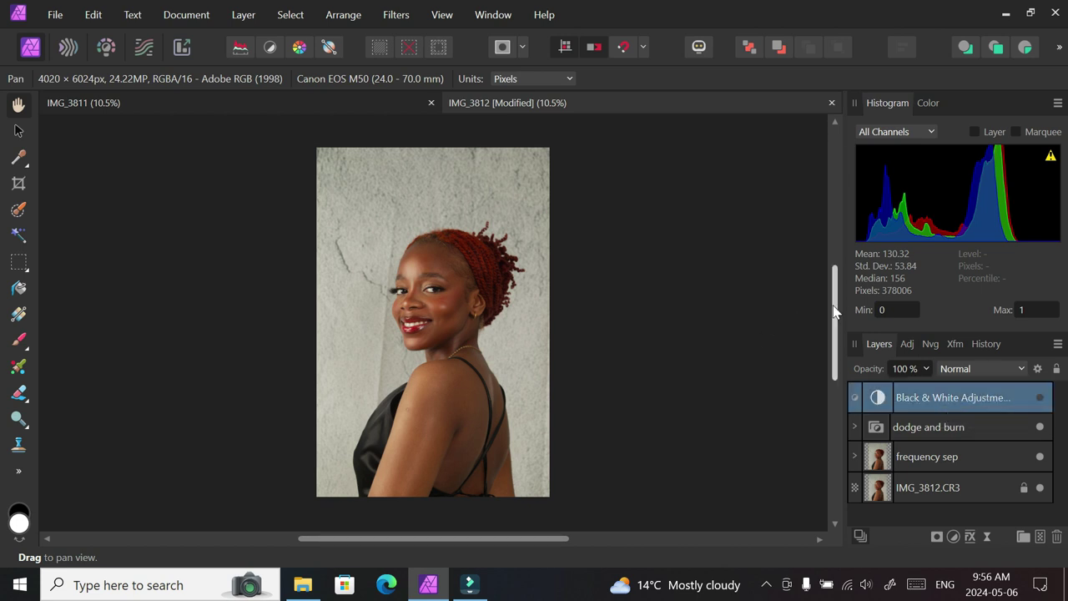
scroll(433, 289, up, 2)
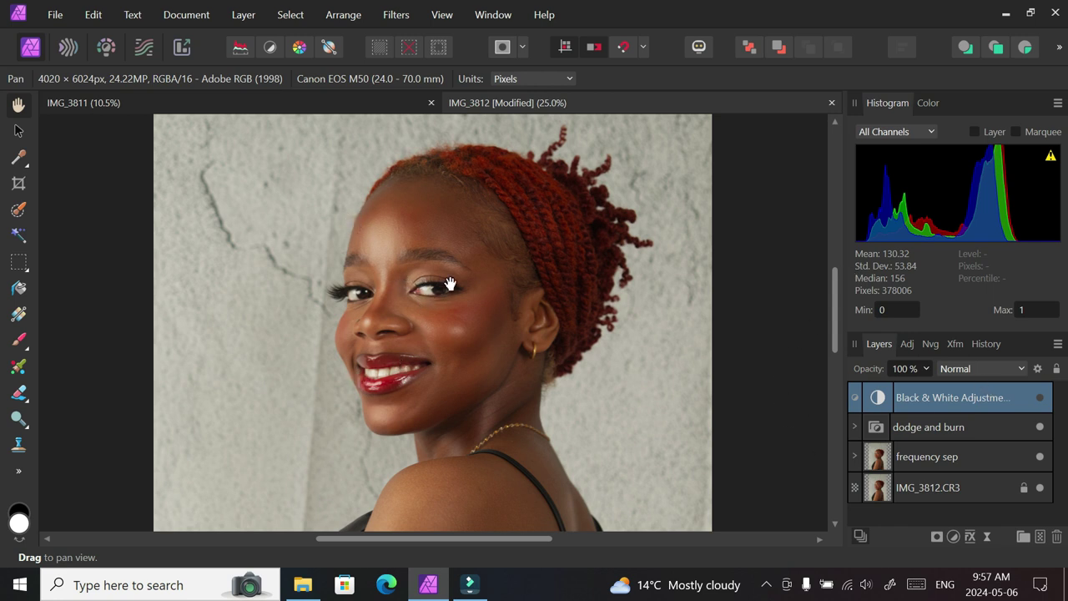
click(953, 537)
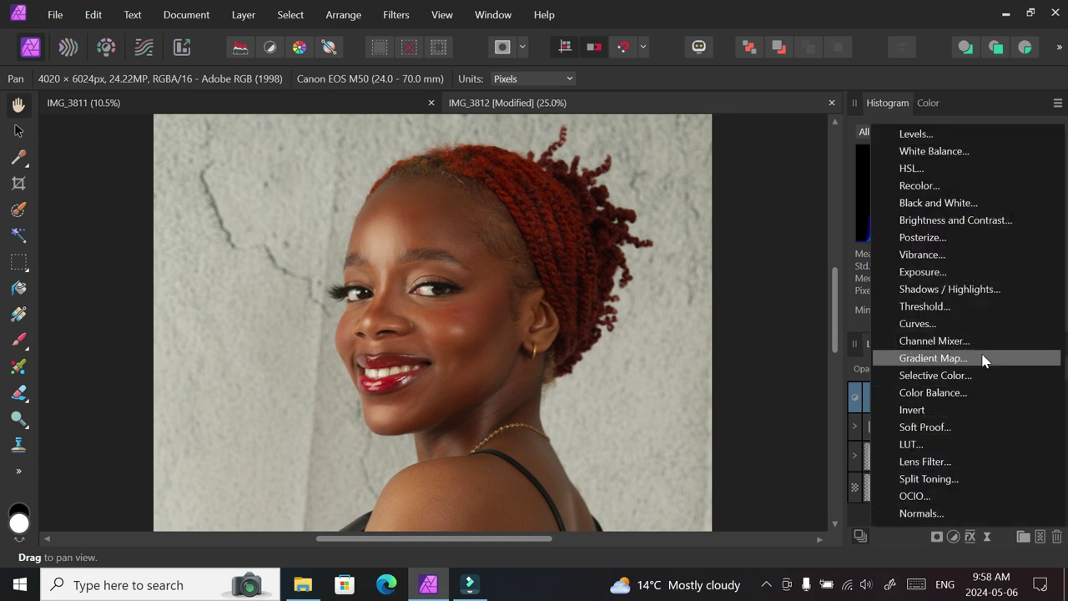
click(925, 168)
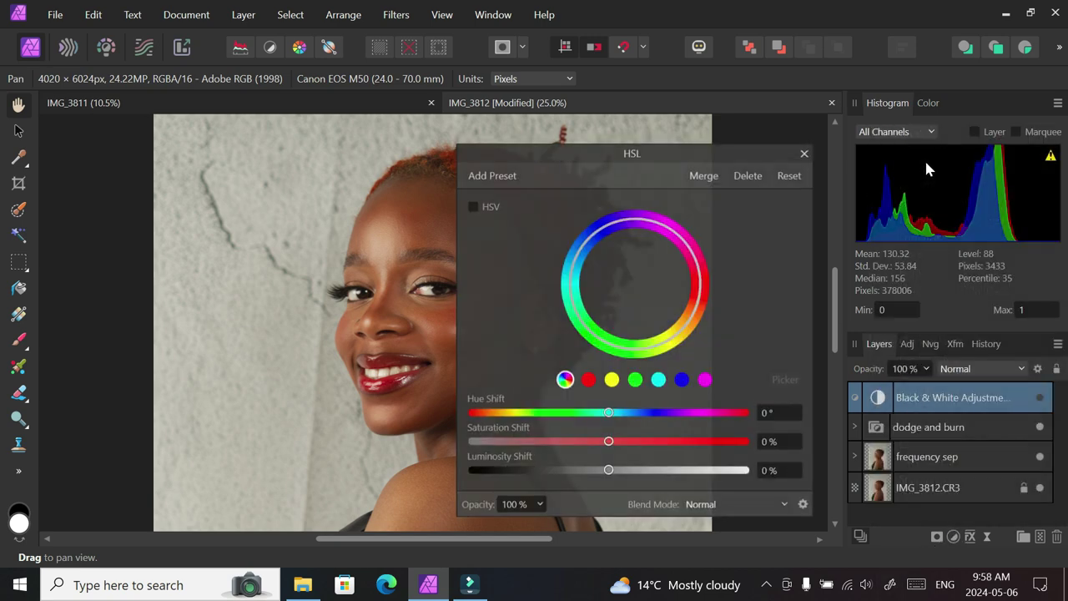
drag(609, 153, 759, 95)
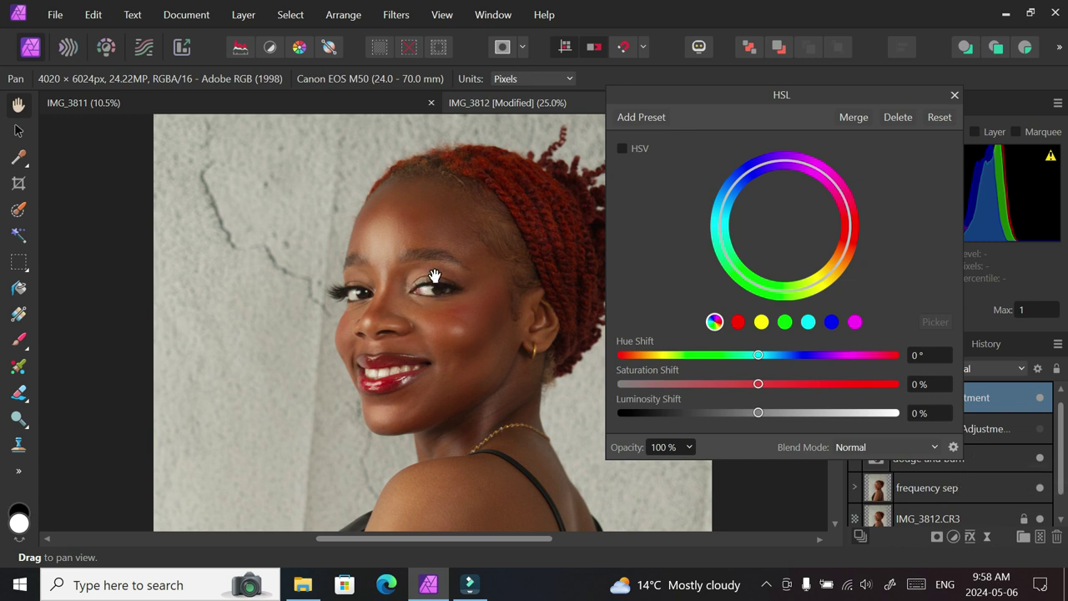
click(762, 324)
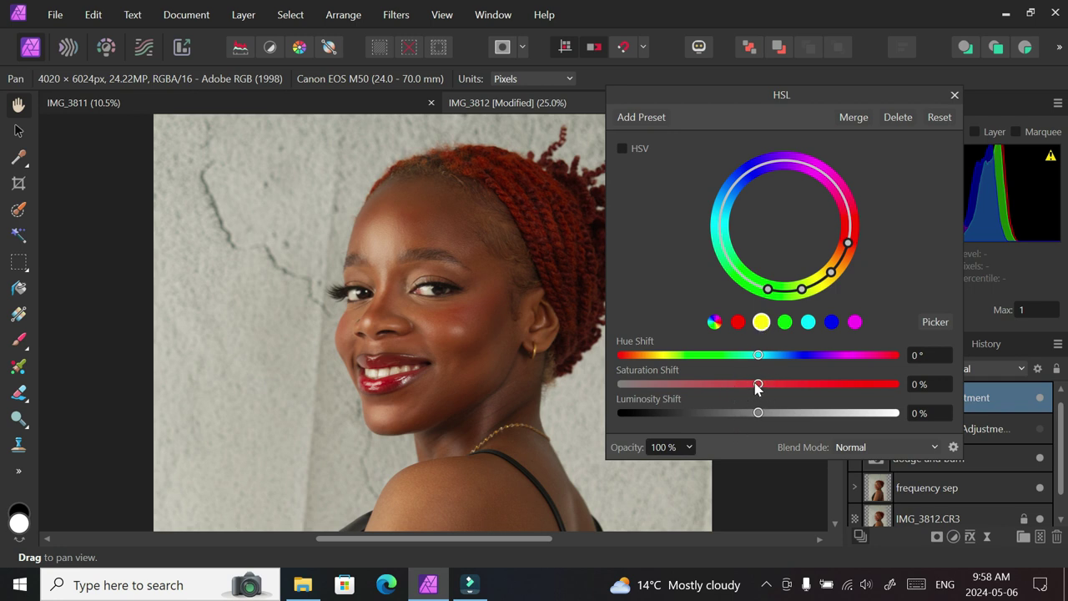
drag(758, 385, 618, 389)
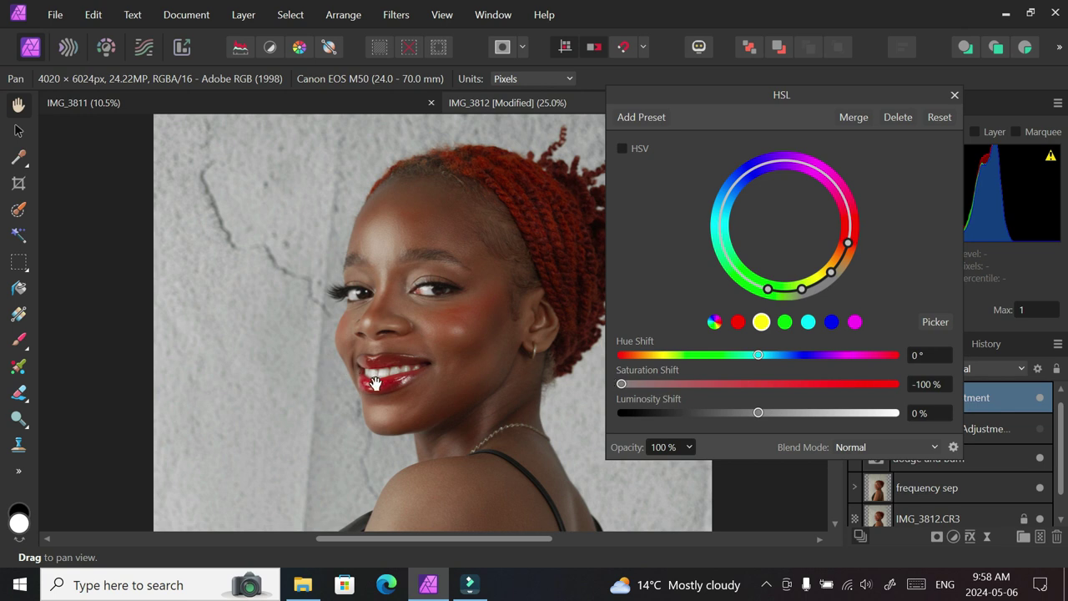
drag(624, 385, 605, 402)
click(954, 96)
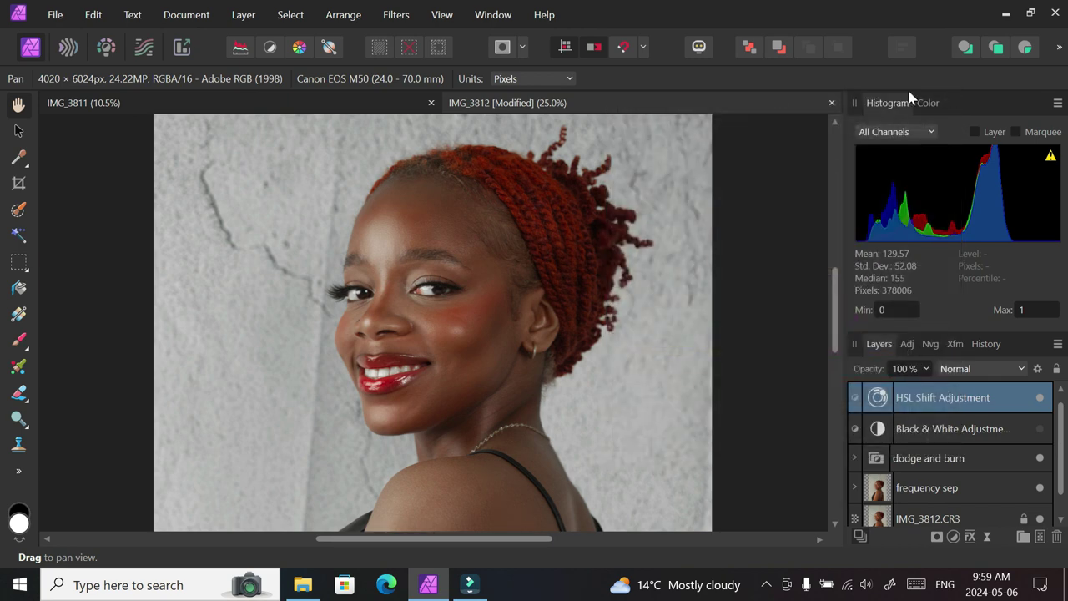
- Add a White Balance adjustment above the HSL layer and set its white balance to -35%
click(955, 536)
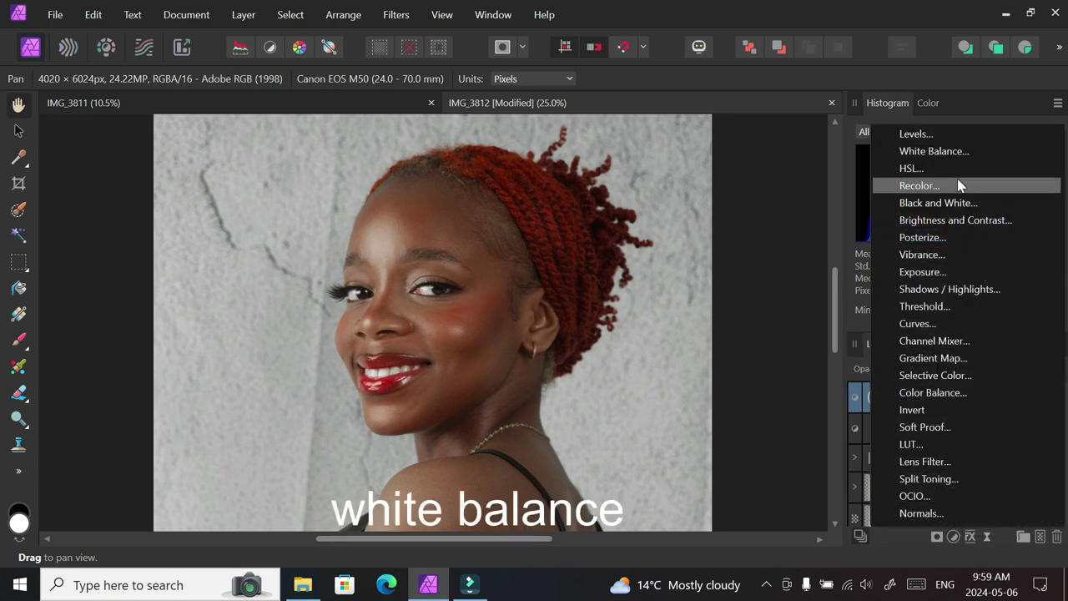
click(934, 151)
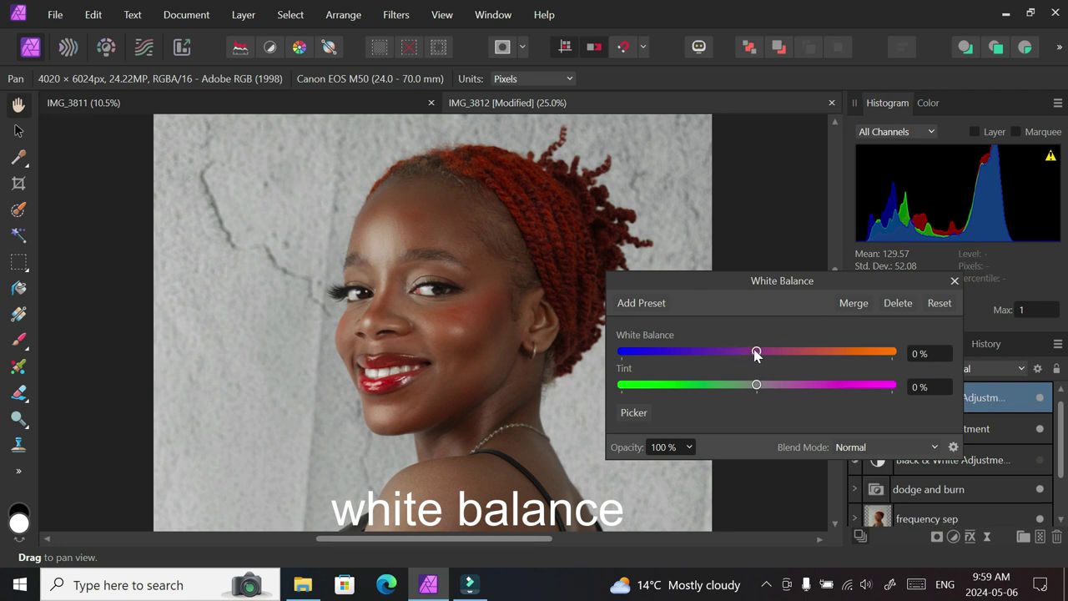
drag(756, 354, 719, 358)
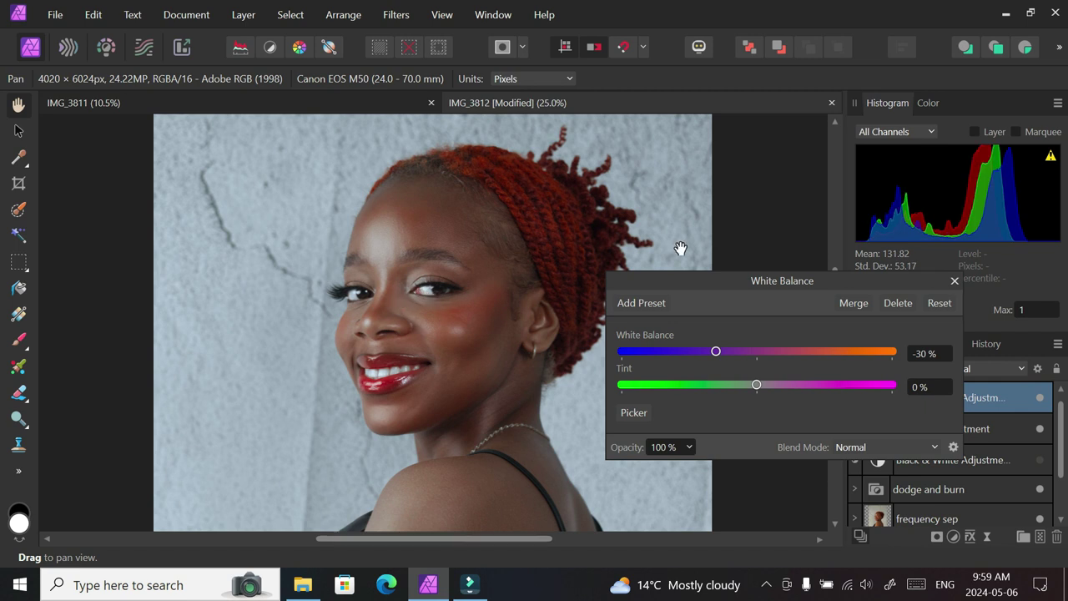
drag(707, 354, 709, 358)
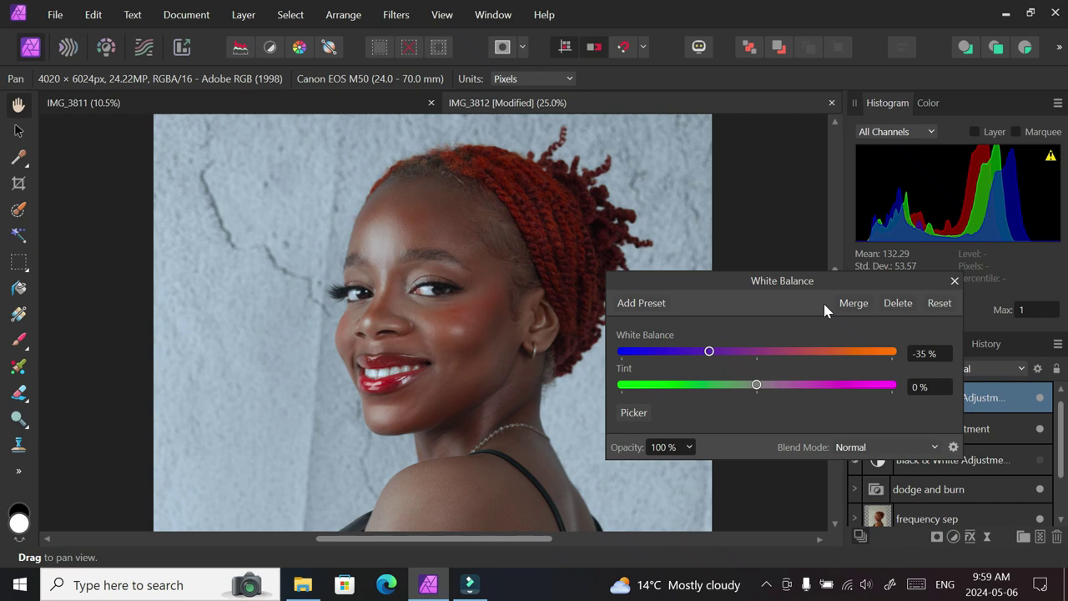
mouse_move(708, 354)
mouse_down()
mouse_move(622, 359)
mouse_move(708, 361)
mouse_up()
click(954, 282)
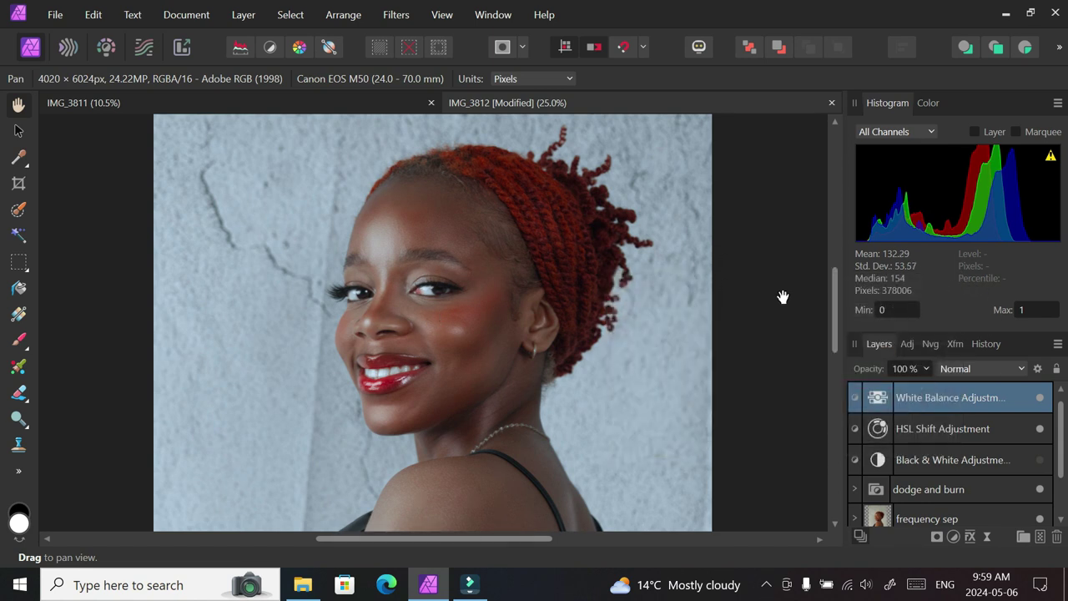
- Add a Brightness and Contrast adjustment with brightness at 25% and contrast at 5%
click(953, 537)
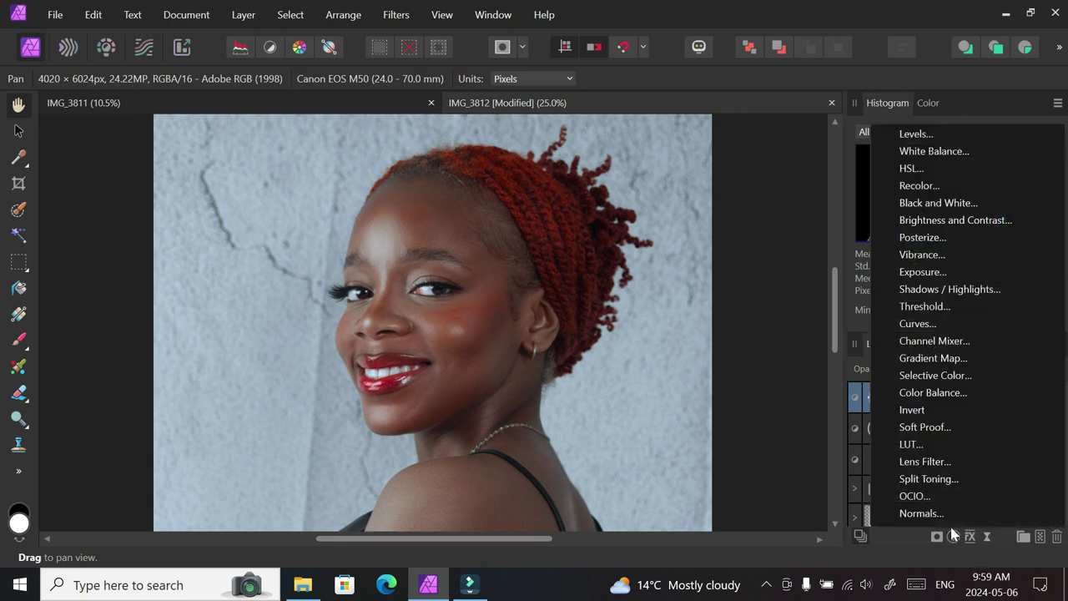
click(944, 222)
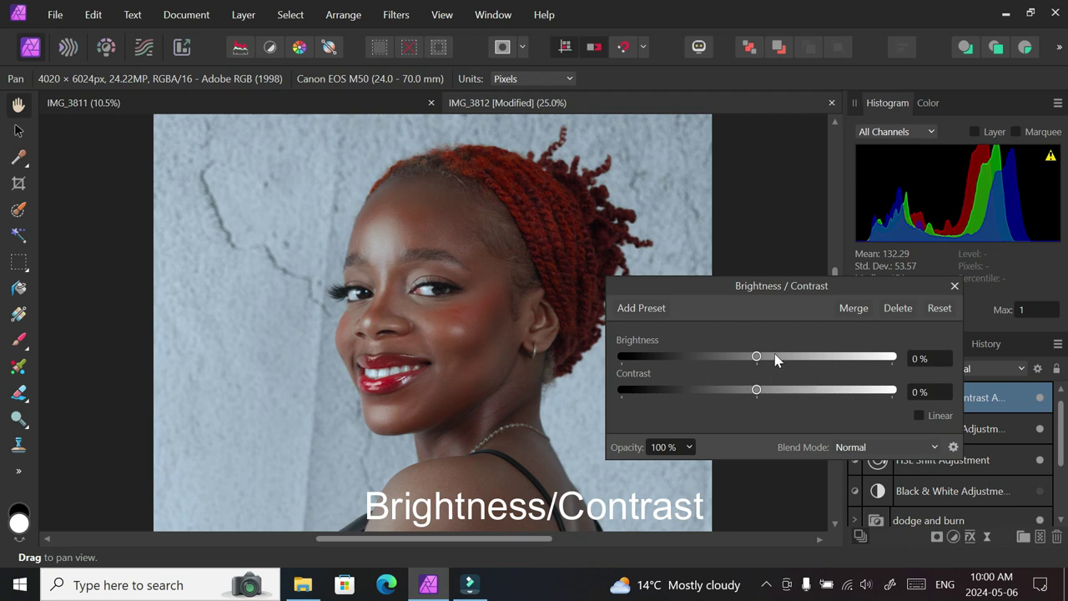
drag(758, 357, 790, 359)
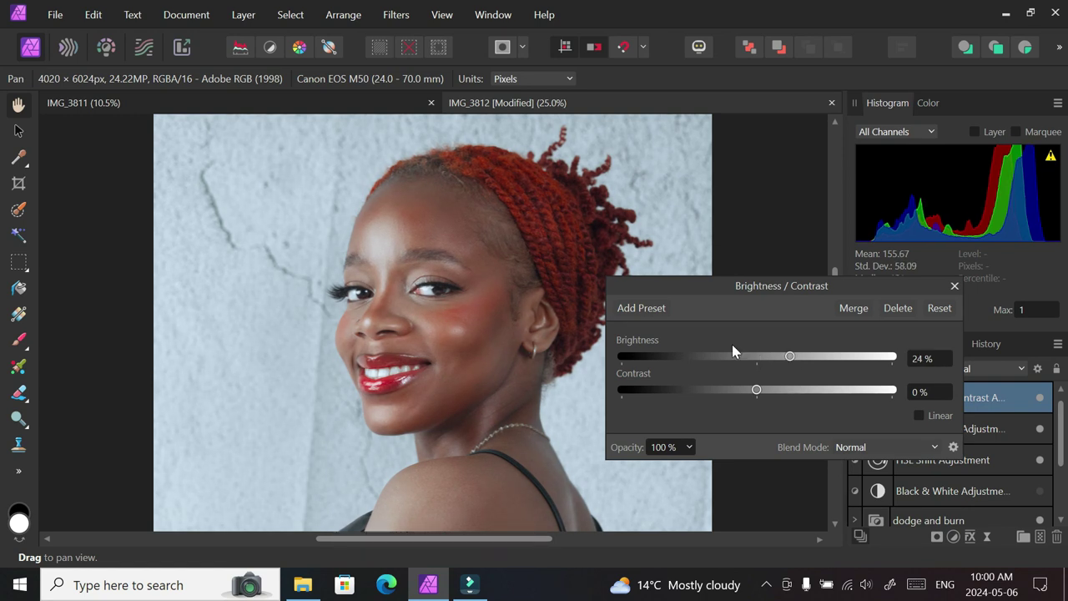
drag(759, 391, 766, 390)
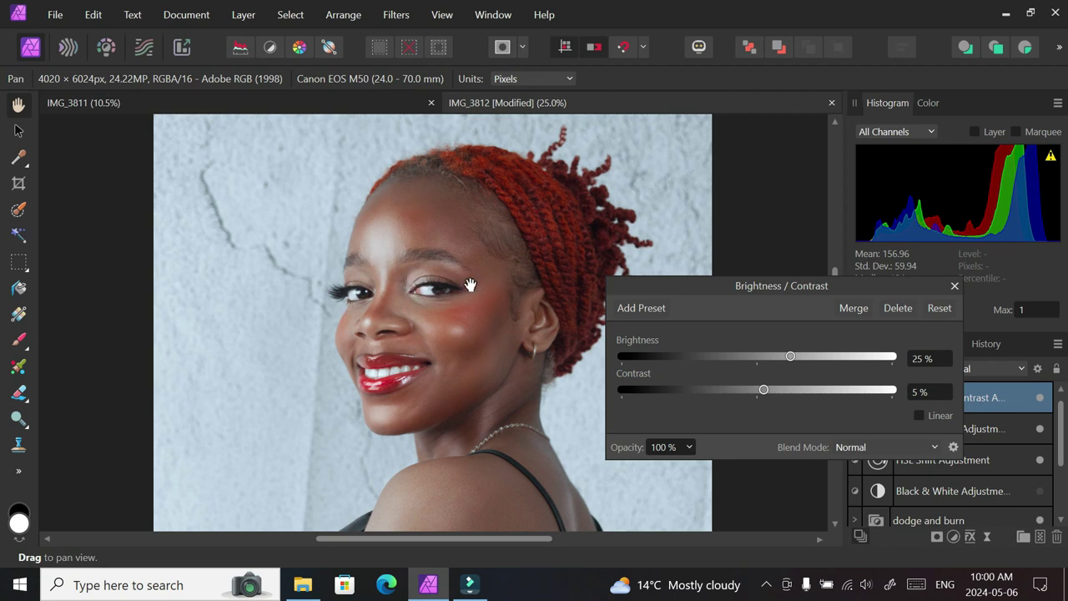
click(955, 285)
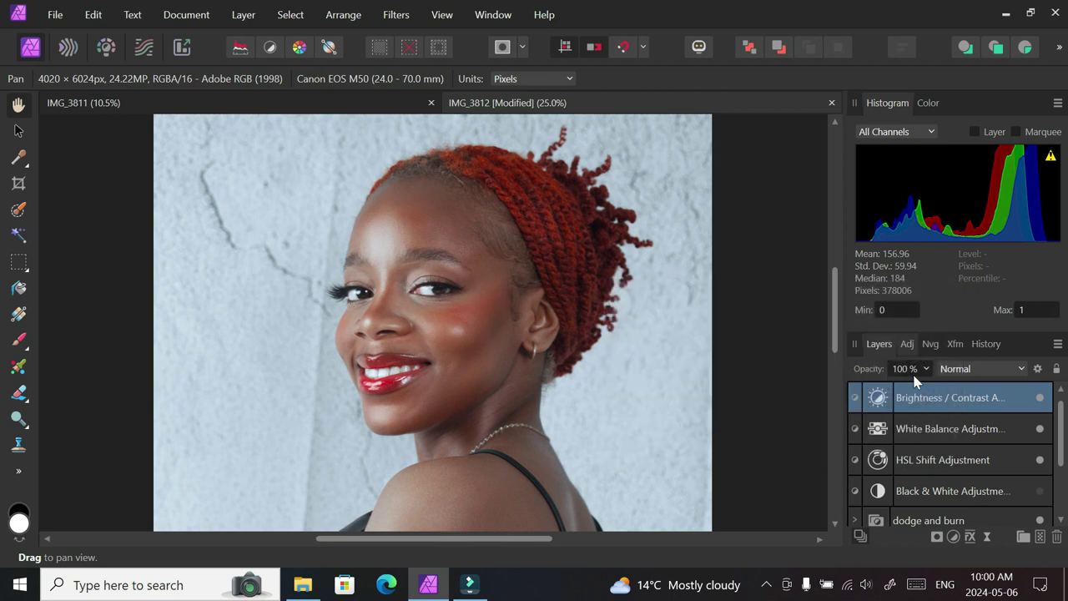
- Group the Brightness/Contrast, White Balance and HSL adjustment layers and name the group "Eyes and Teeth whitening"
shift+click(954, 462)
key(ctrl+g)
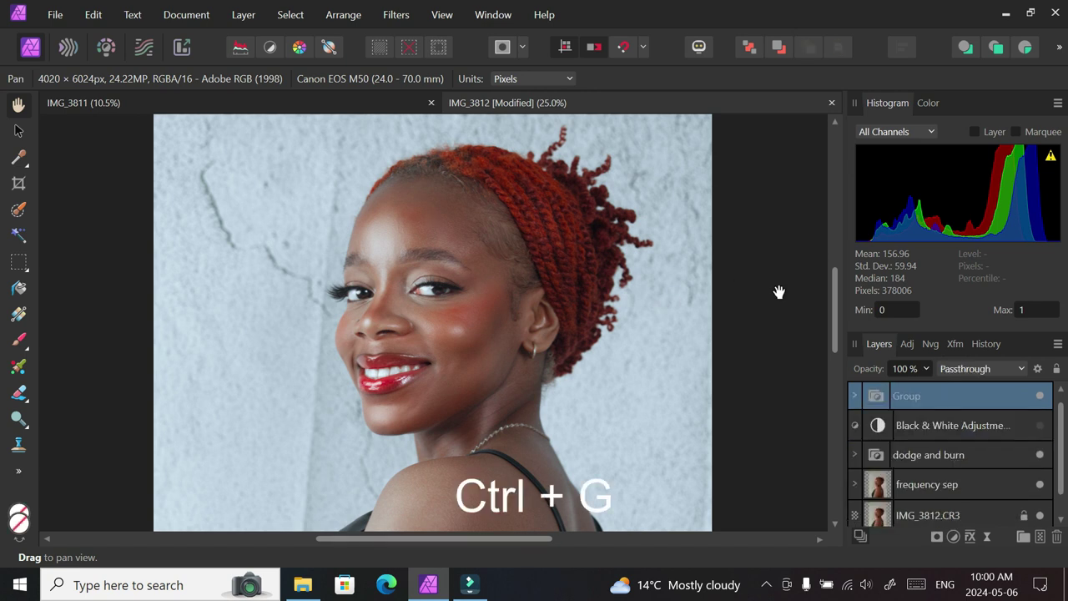
double_click(910, 396)
text(Eyes an)
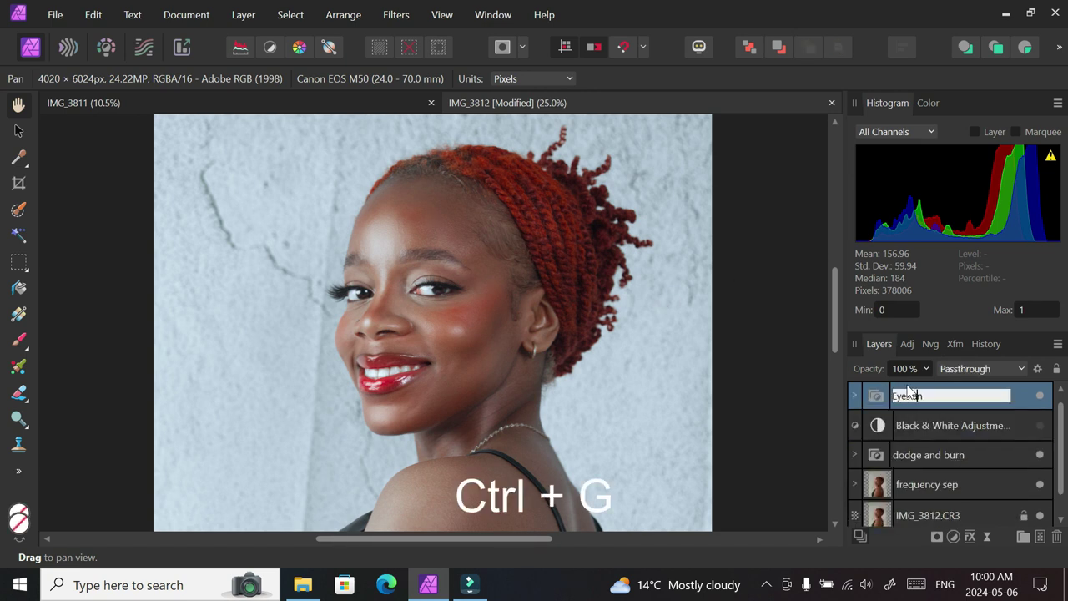
text(d Teeth whitening)
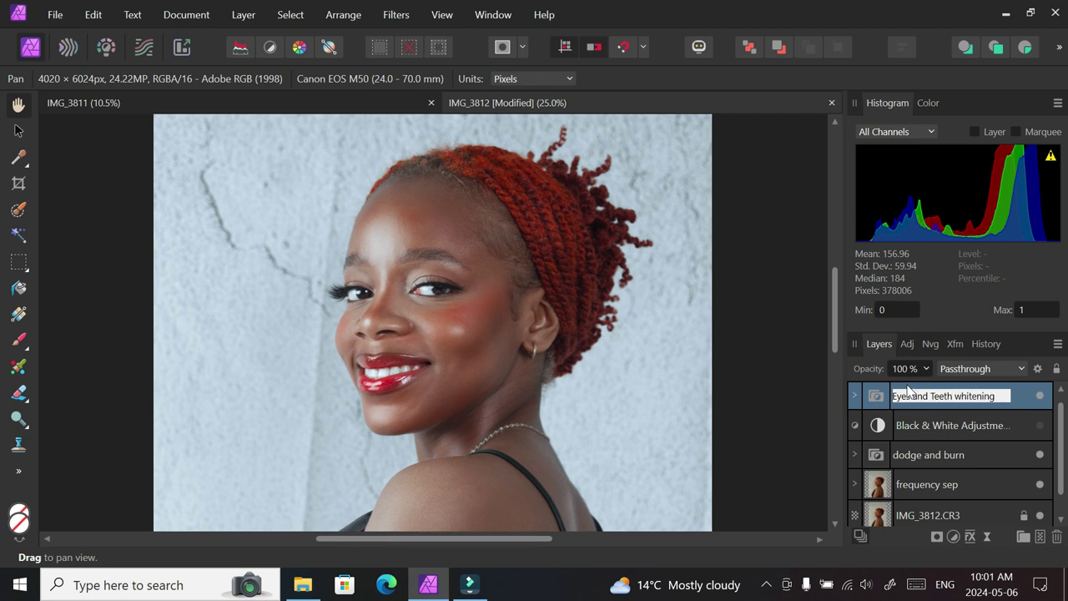
key(Return)
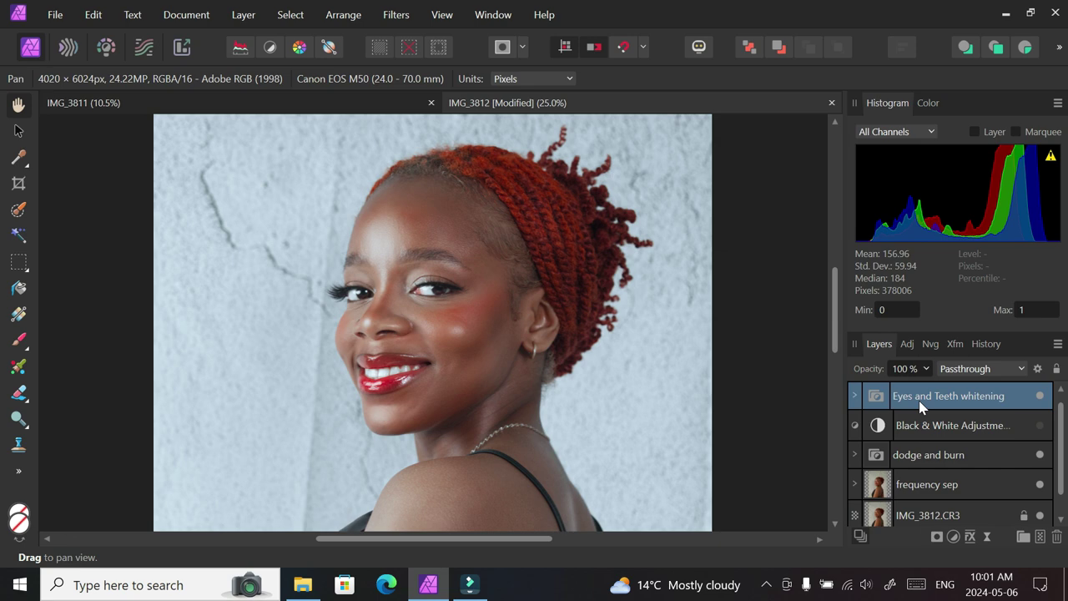
- Invert the Eyes and Teeth whitening group to hide its effect on the portrait
key(ctrl+minus)
key(ctrl+minus)
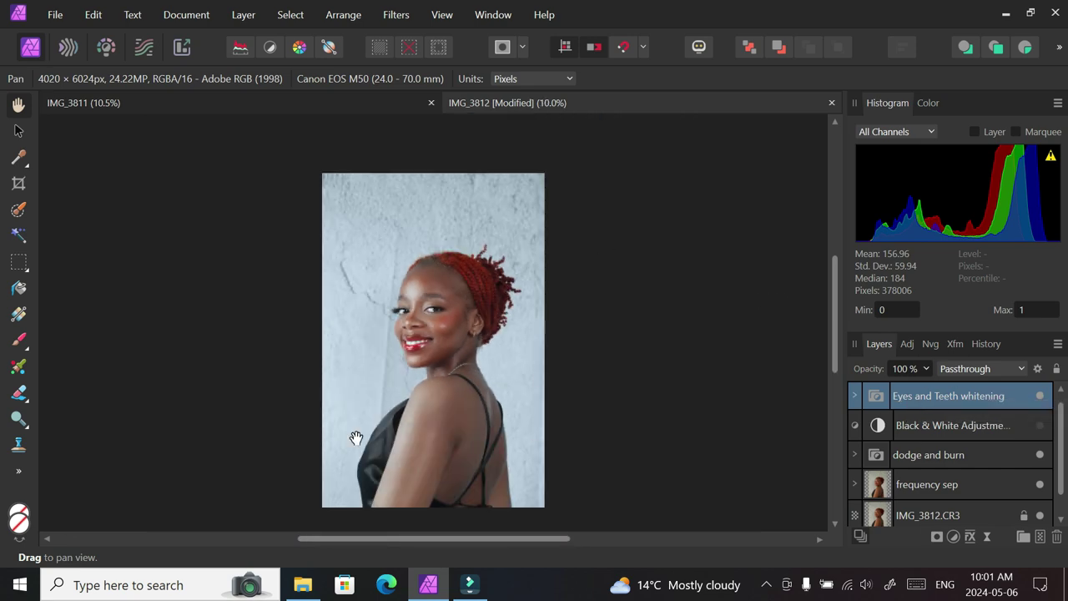
key(ctrl+plus)
key(ctrl+plus)
key(ctrl+plus)
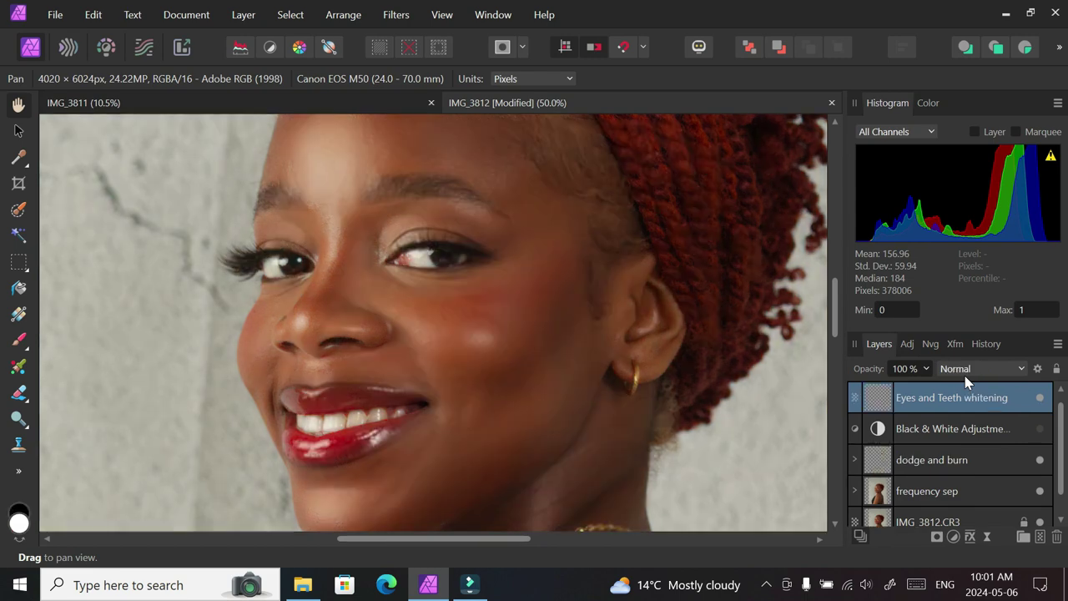
key(ctrl+i)
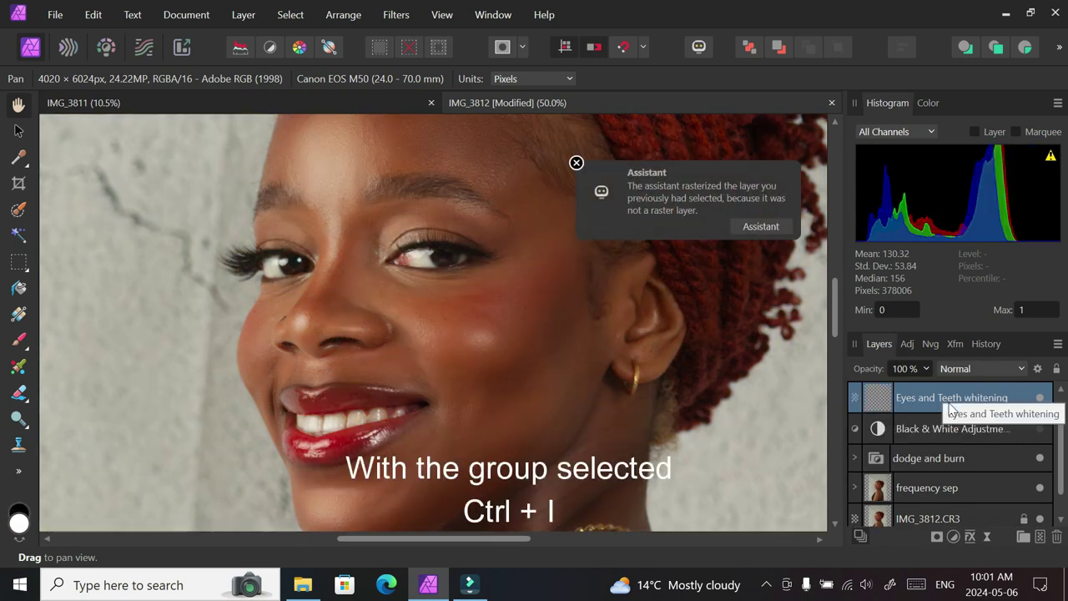
- Set up the Paint Brush with 70% opacity and 5% flow
click(20, 344)
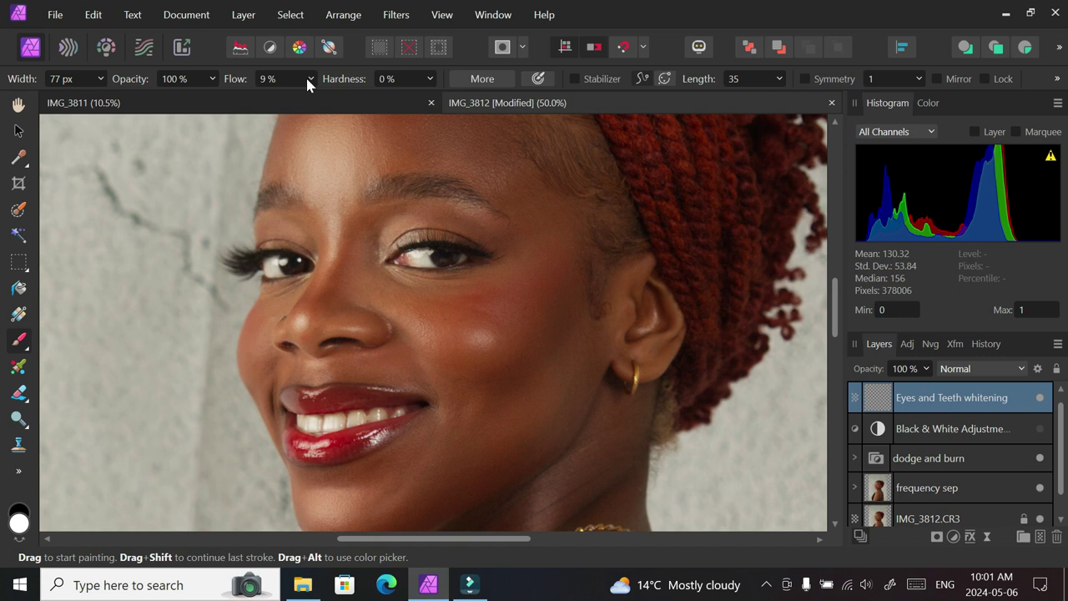
click(211, 79)
drag(211, 80, 182, 98)
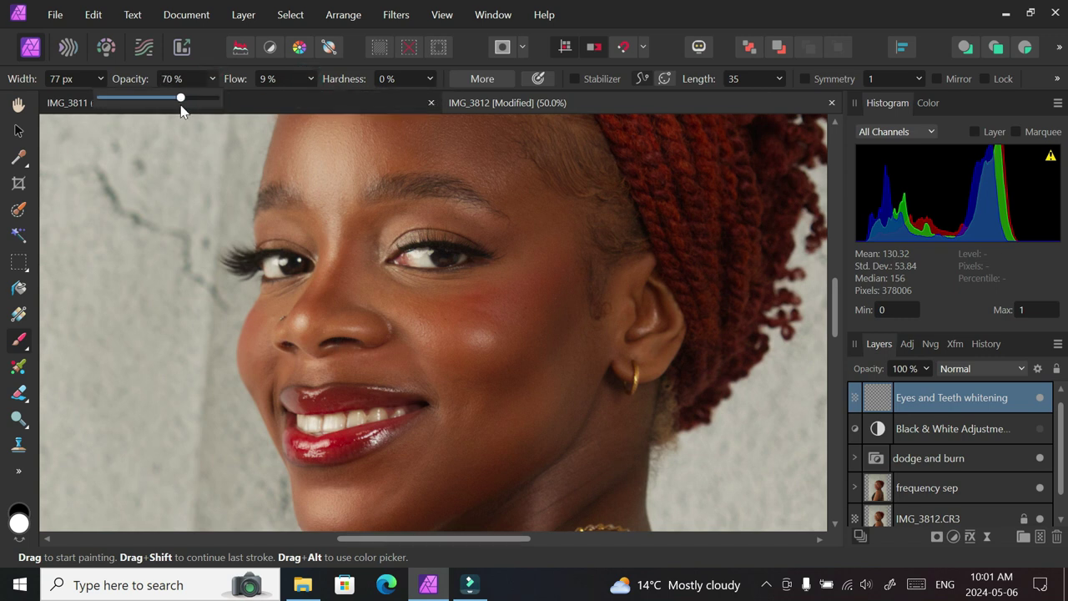
click(309, 78)
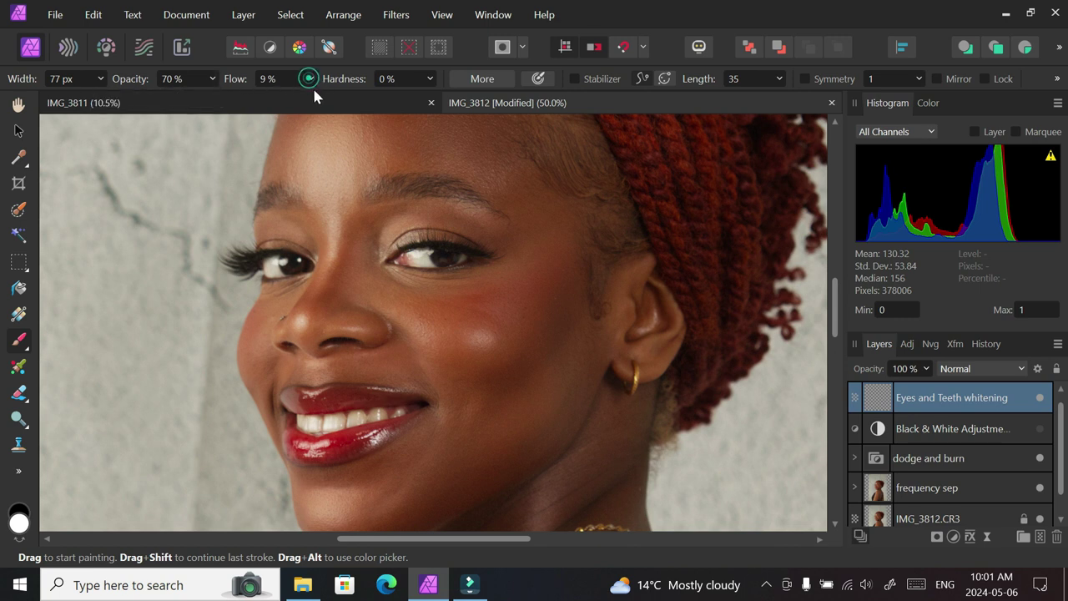
drag(306, 80, 319, 97)
- Paint in white over the whites of both eyes on the Eyes and Teeth whitening layer
click(410, 242)
mouse_move(416, 249)
mouse_down()
mouse_move(408, 257)
mouse_move(426, 257)
mouse_up()
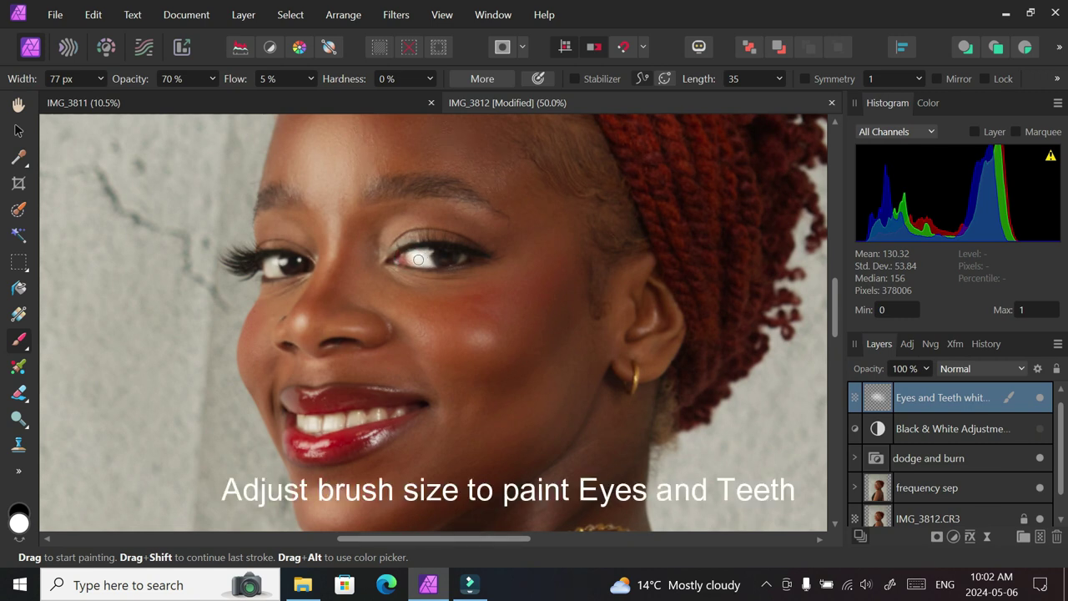
drag(418, 260, 420, 257)
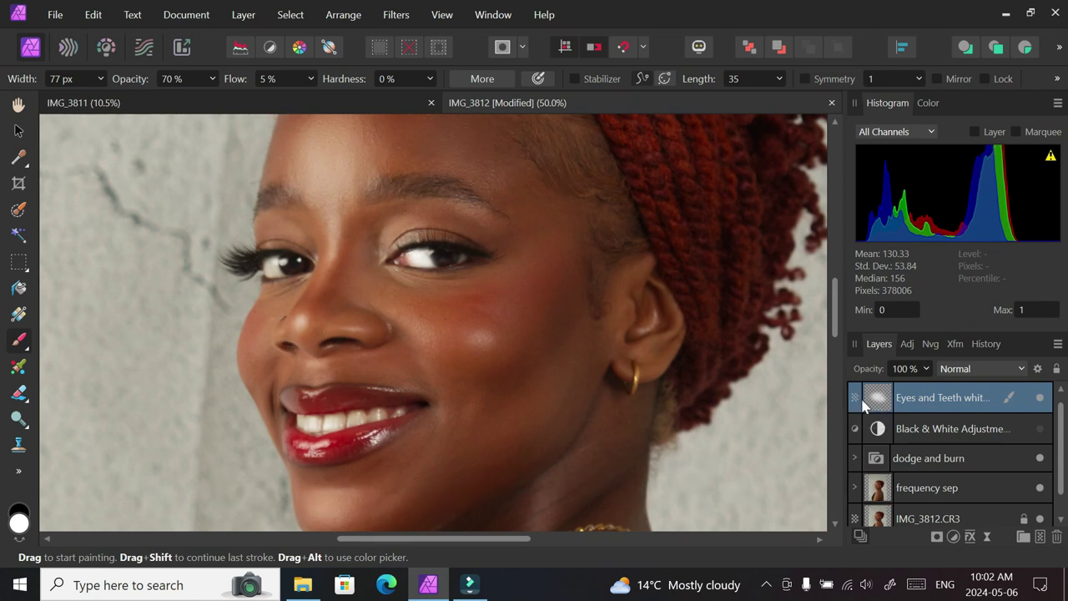
drag(270, 265, 271, 272)
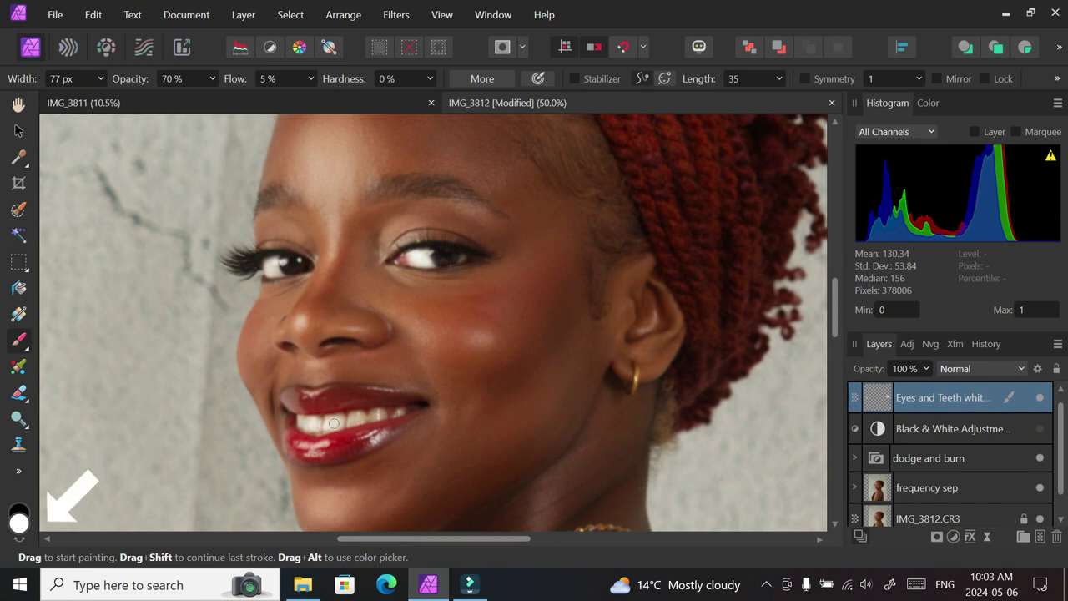
- Reduce the brush width to 40 px and paint over the teeth to whiten them
key([)
key([)
key([)
key([)
drag(370, 415, 394, 412)
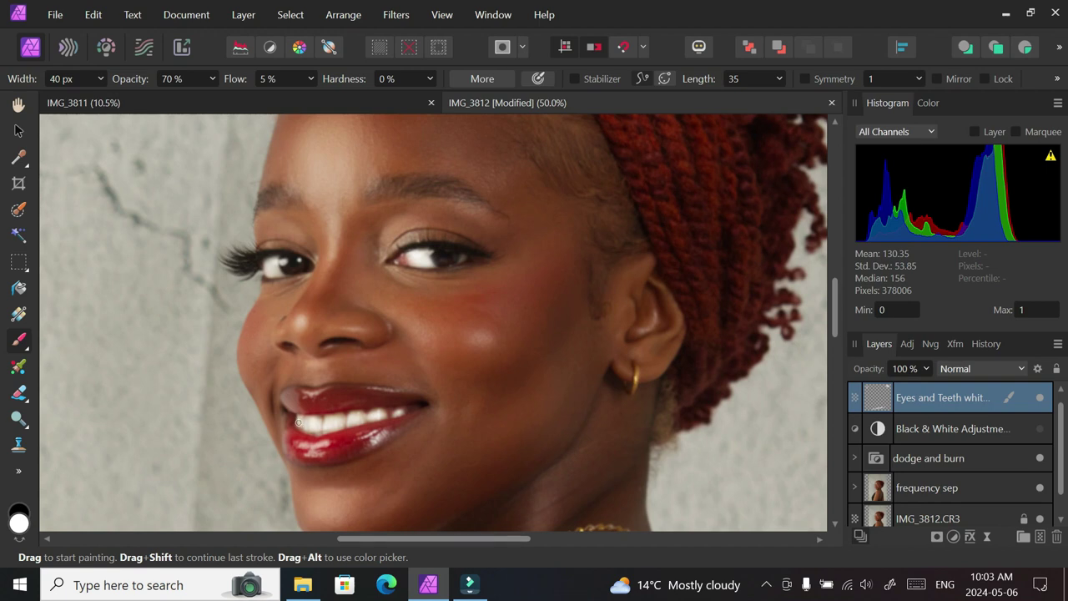
- Touch up the whites on both sides of the iris in the eye nearer the ear with small brush dabs
click(460, 258)
click(460, 259)
click(462, 260)
click(412, 255)
key(ctrl+0)
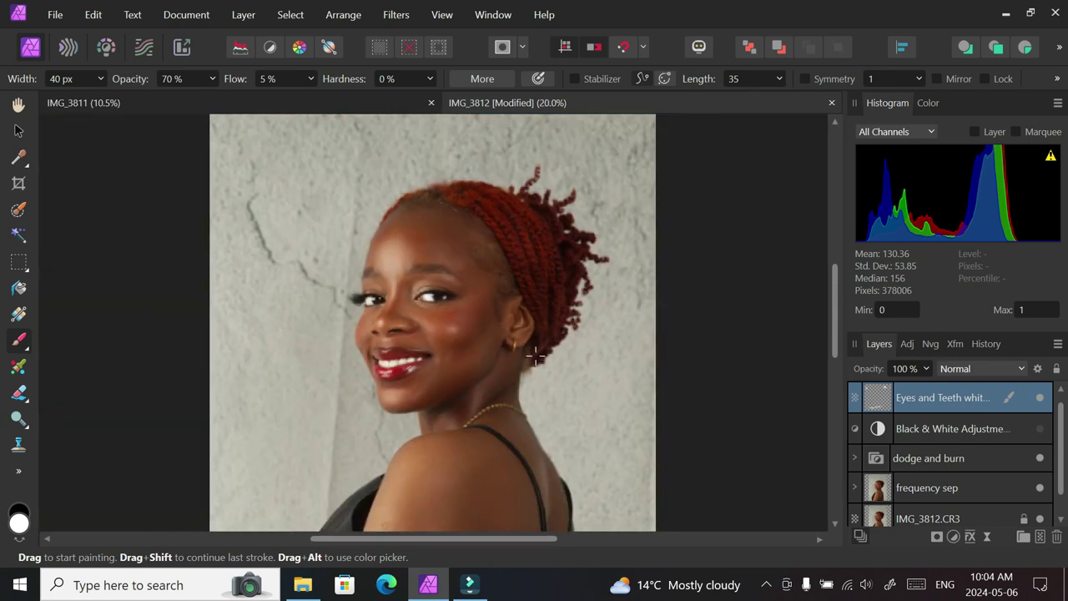
- Compare the portrait with the Eyes and Teeth whitening layer hidden and shown, and lower that layer's opacity to 60%
click(1041, 400)
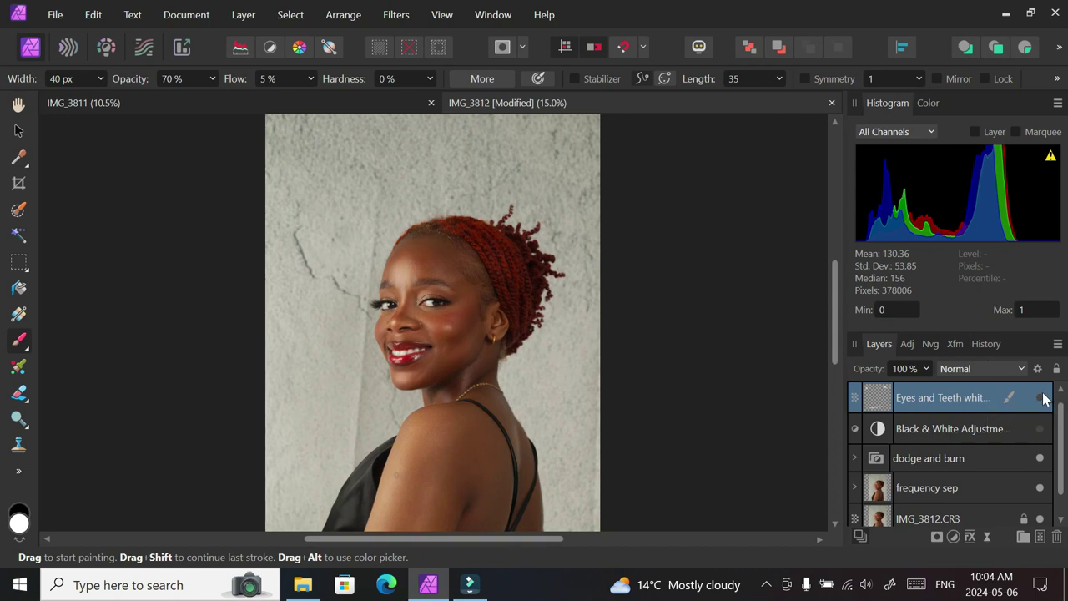
click(1041, 400)
key(ctrl+minus)
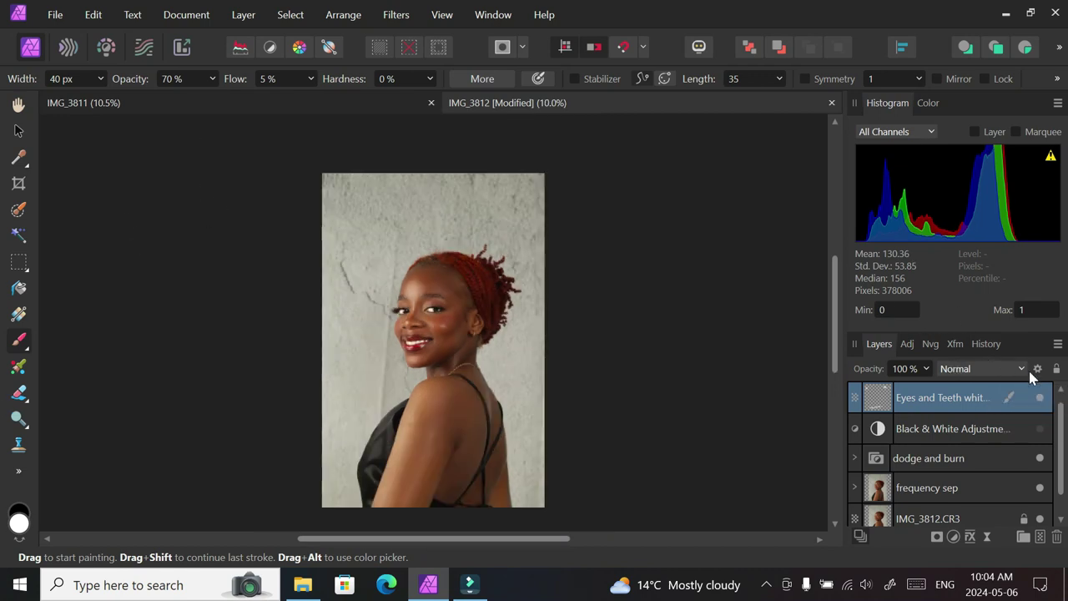
click(926, 368)
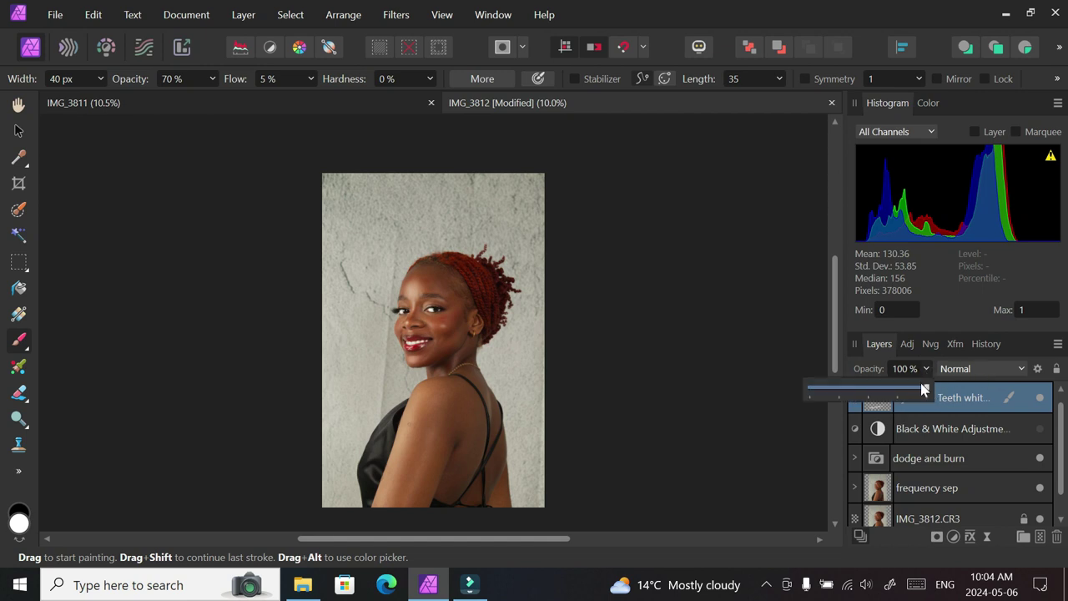
drag(919, 392, 899, 398)
key(ctrl+plus)
key(ctrl+plus)
key(ctrl+plus)
drag(900, 389, 872, 395)
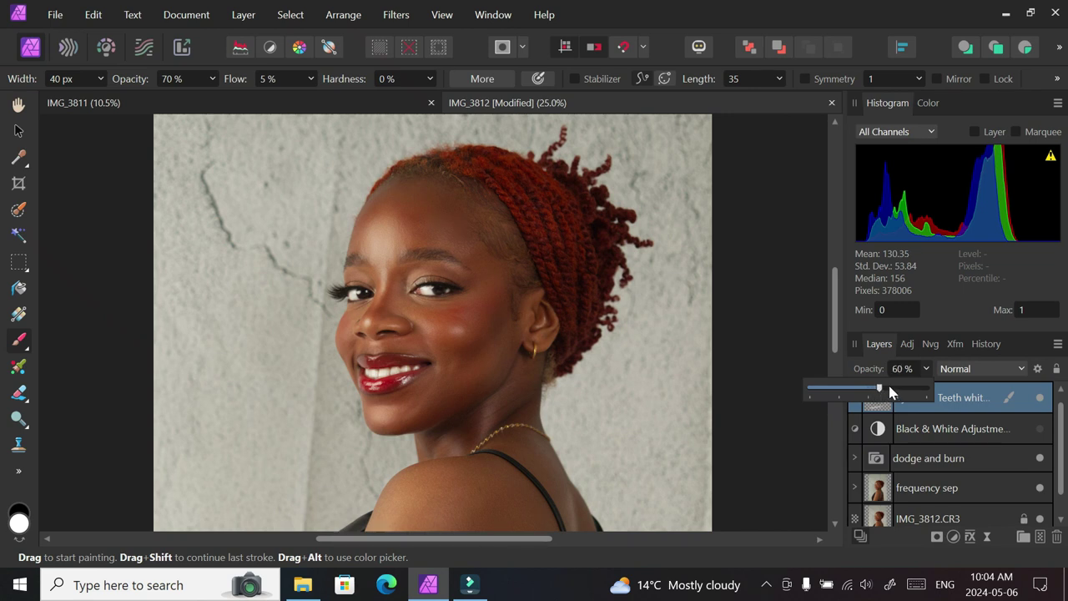
- Toggle the visibility of the Eyes and Teeth whitening layer to compare the softened whitening close up, leaving it shown, and inspect the whole portrait
click(1040, 399)
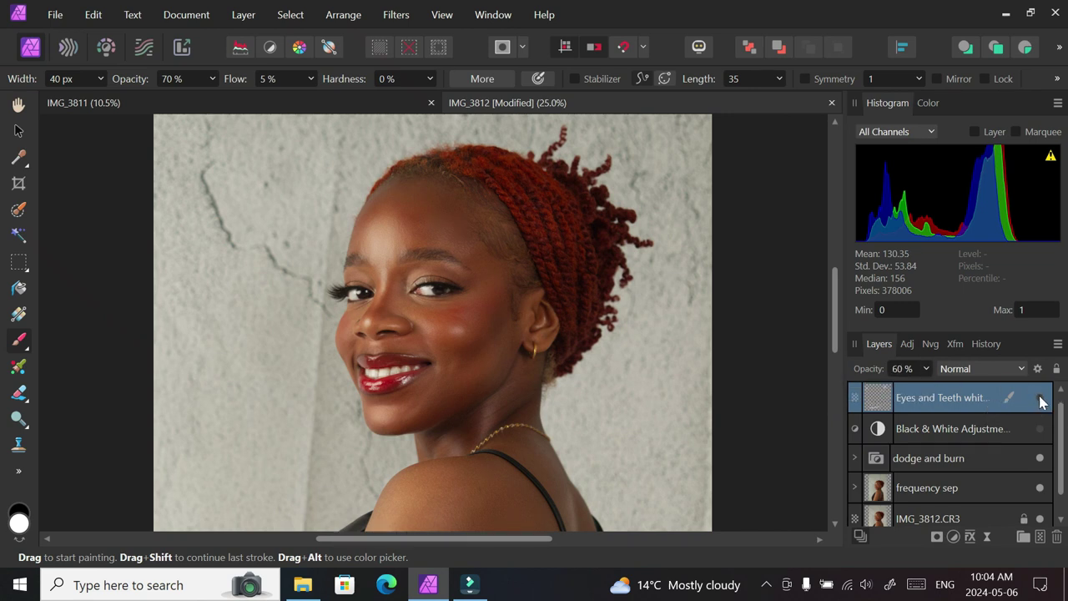
click(1041, 398)
click(1042, 399)
click(1041, 399)
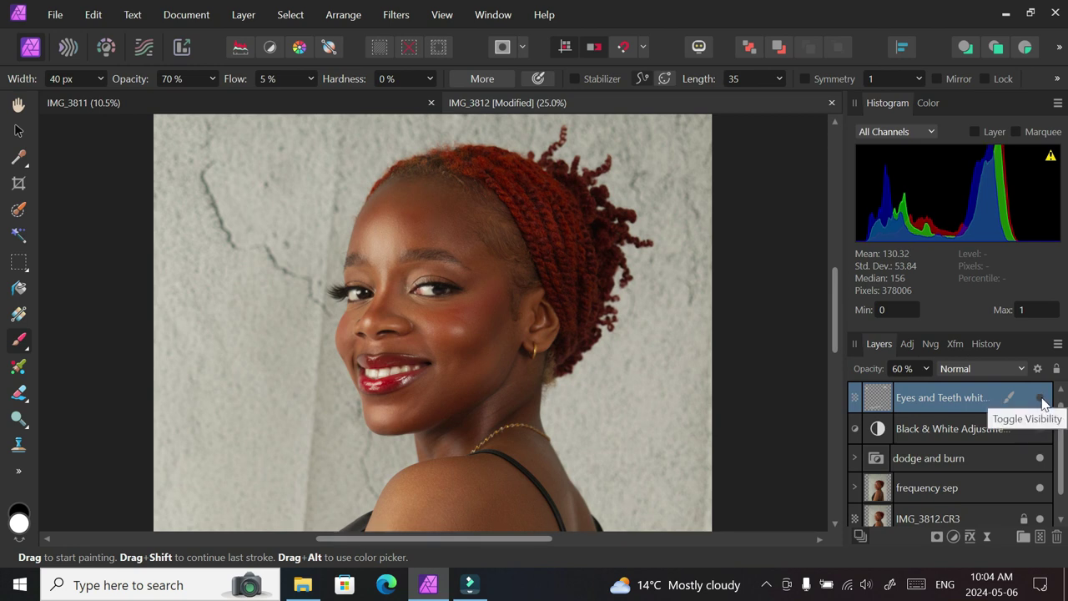
click(1043, 399)
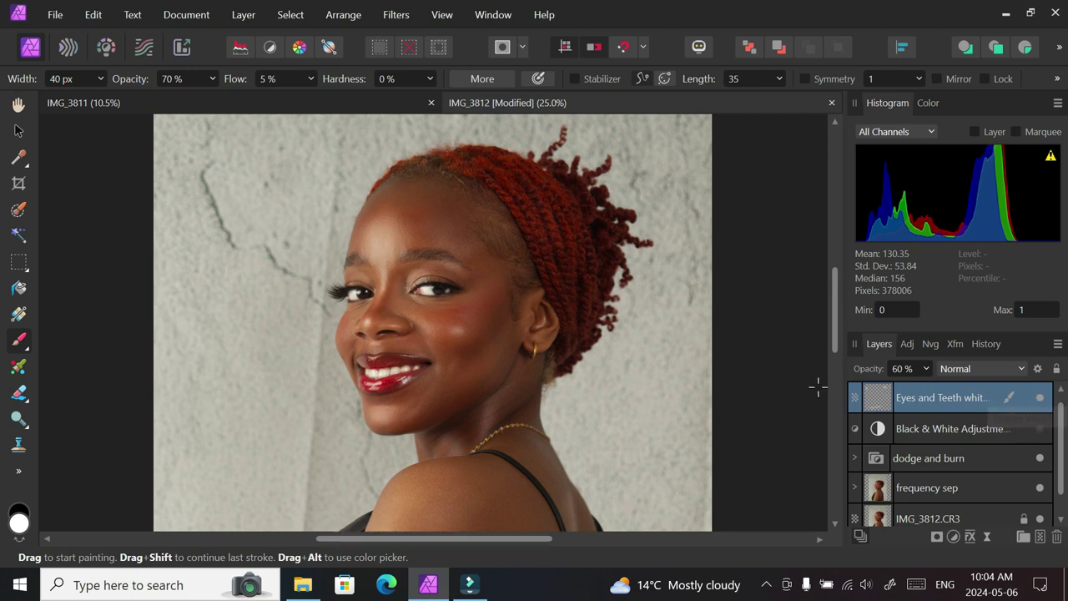
key(ctrl+minus)
key(ctrl+minus)
key(ctrl+minus)
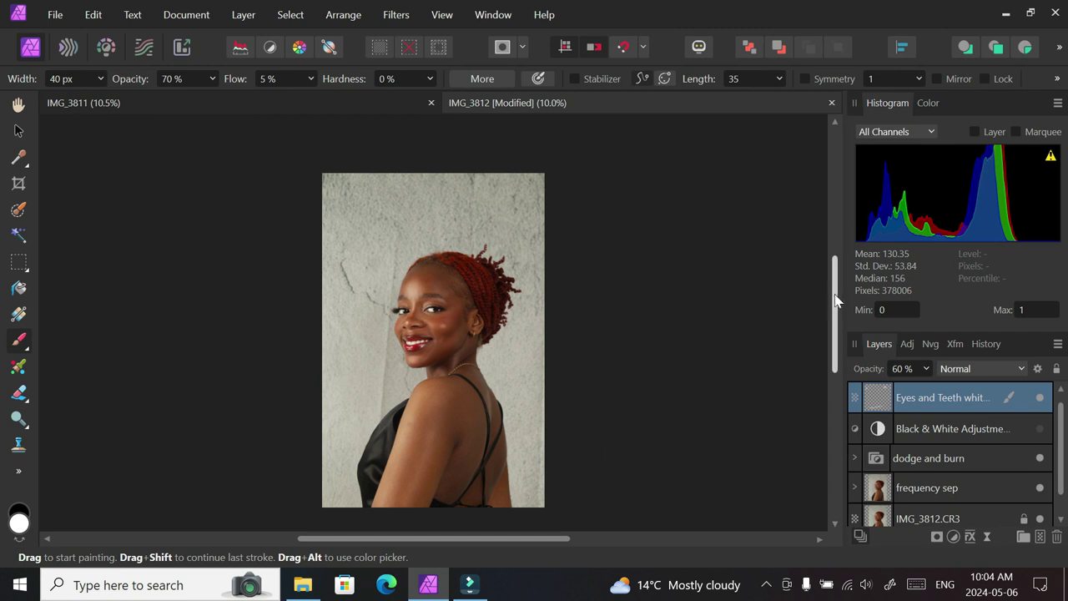
drag(837, 298, 839, 314)
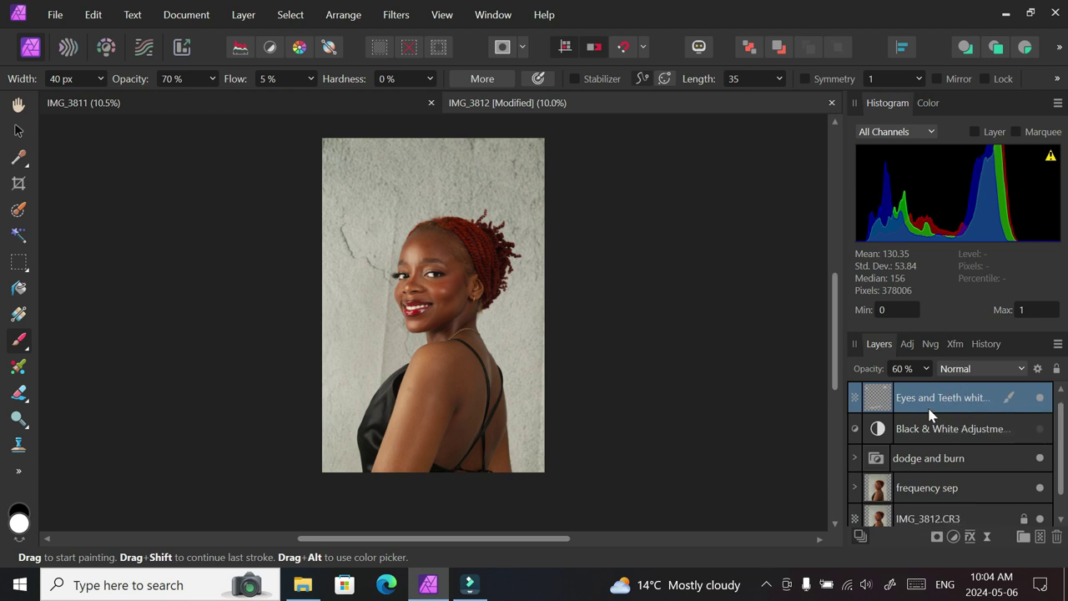
- Group all layers from Eyes and Teeth whitening down to frequency sep, leaving the IMG_3812.CR3 base layer outside
shift+click(947, 492)
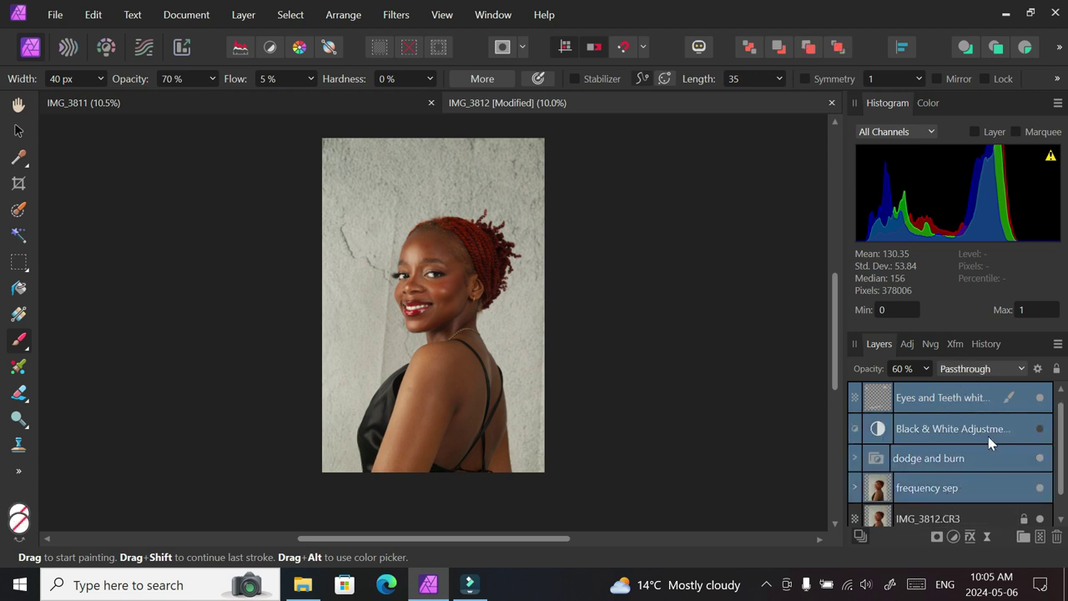
key(ctrl+g)
double_click(913, 405)
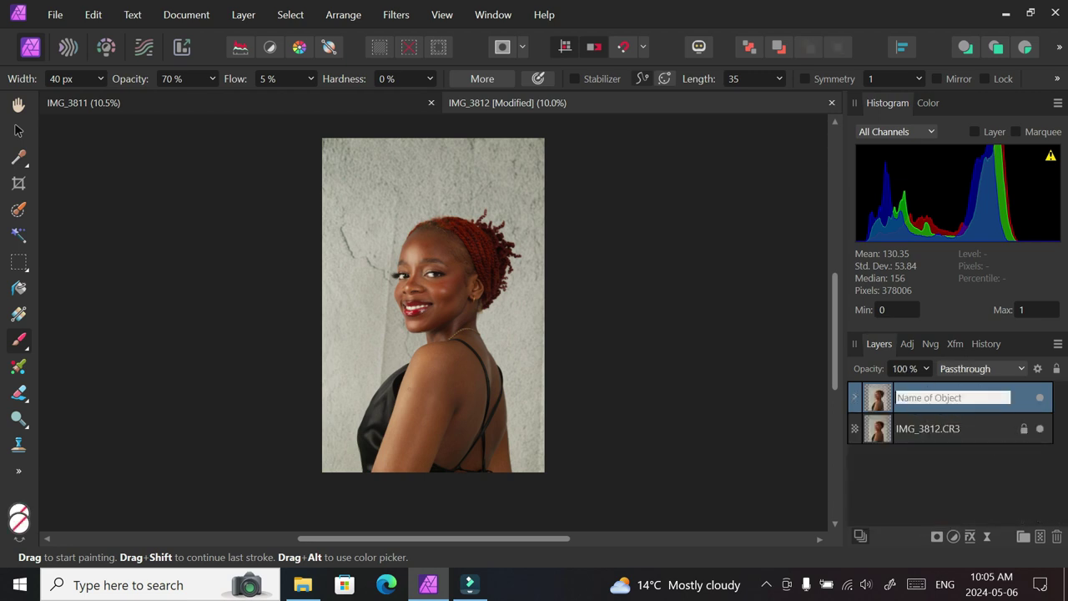
key(Escape)
- Toggle the visibility of the new group to compare the retouched portrait with the original, leaving the group shown
click(1040, 398)
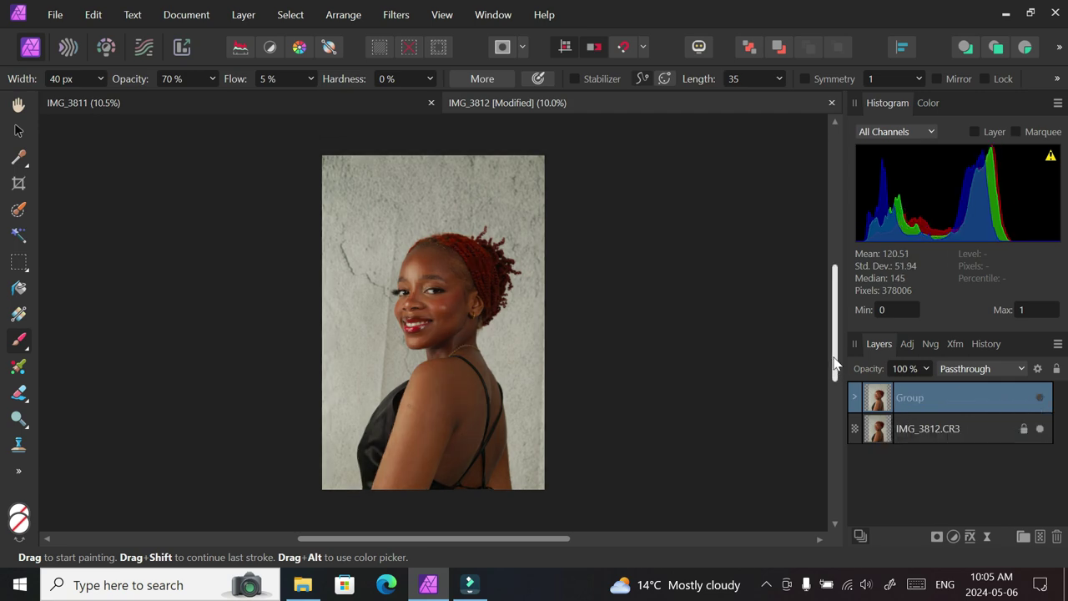
click(1038, 400)
key(ctrl+plus)
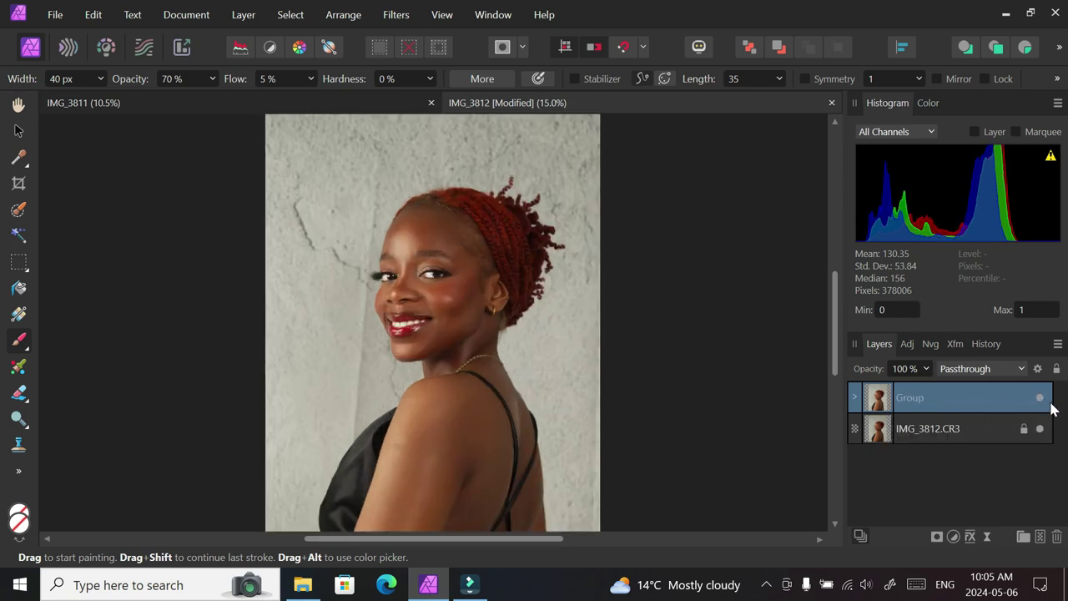
mouse_move(837, 343)
mouse_down()
mouse_move(838, 320)
mouse_move(837, 365)
mouse_move(837, 333)
mouse_move(837, 346)
mouse_up()
click(1038, 399)
key(ctrl+minus)
key(ctrl+minus)
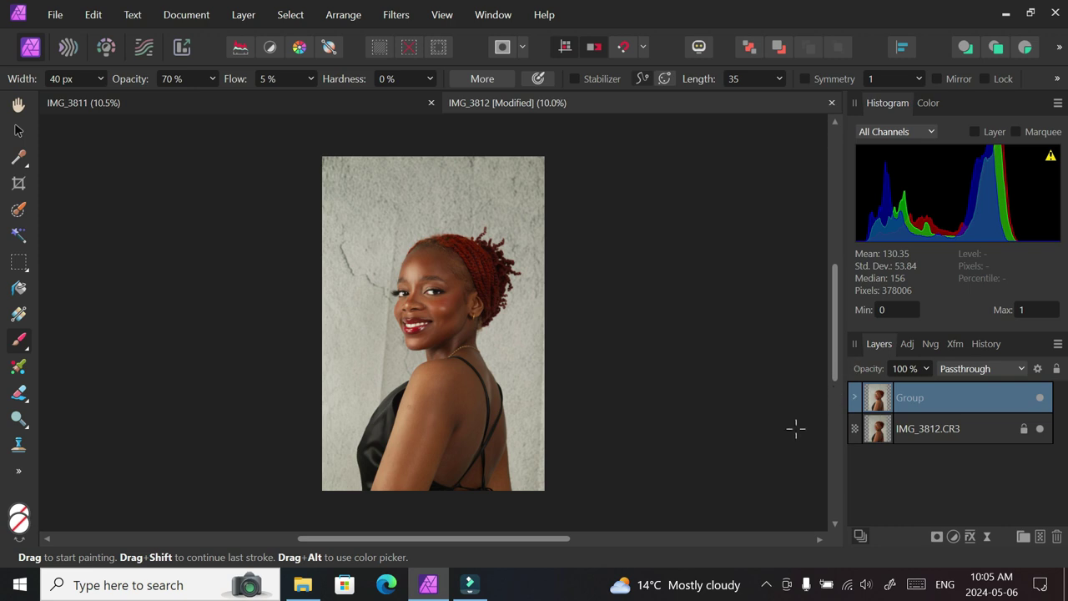
click(1040, 397)
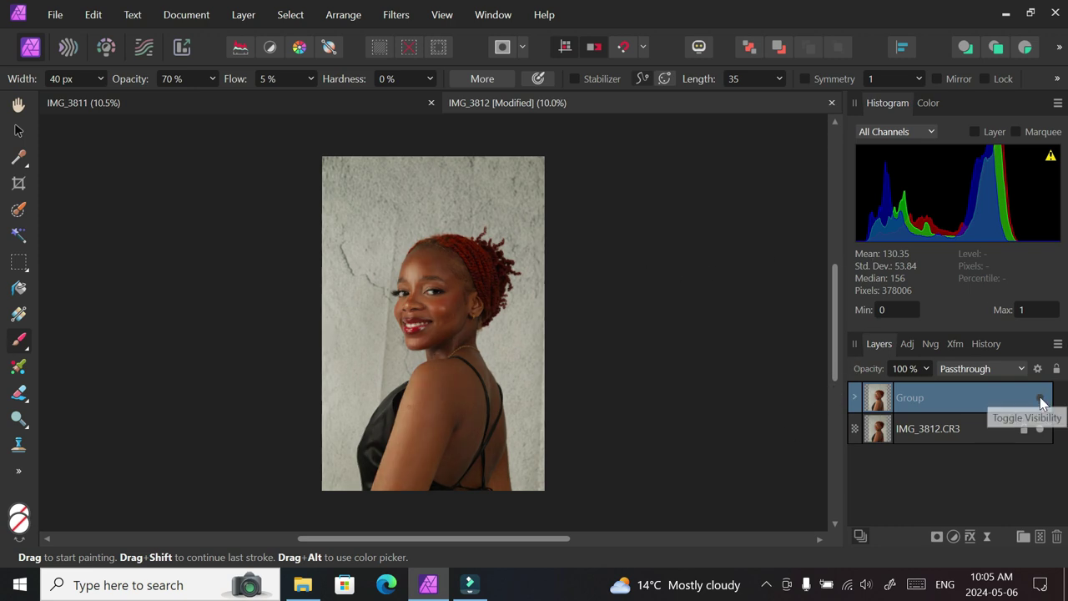
click(1040, 398)
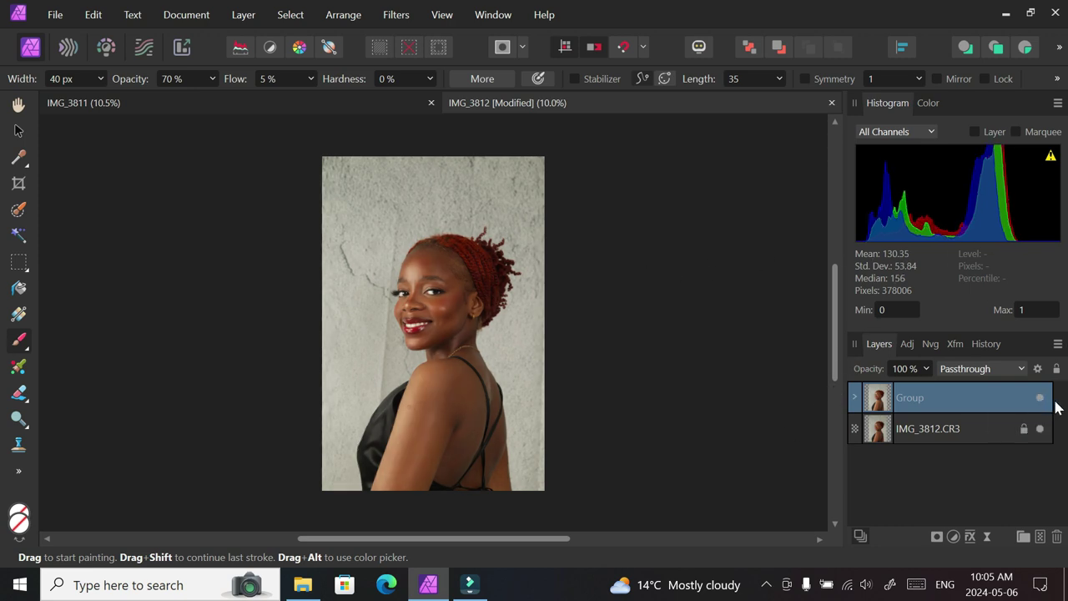